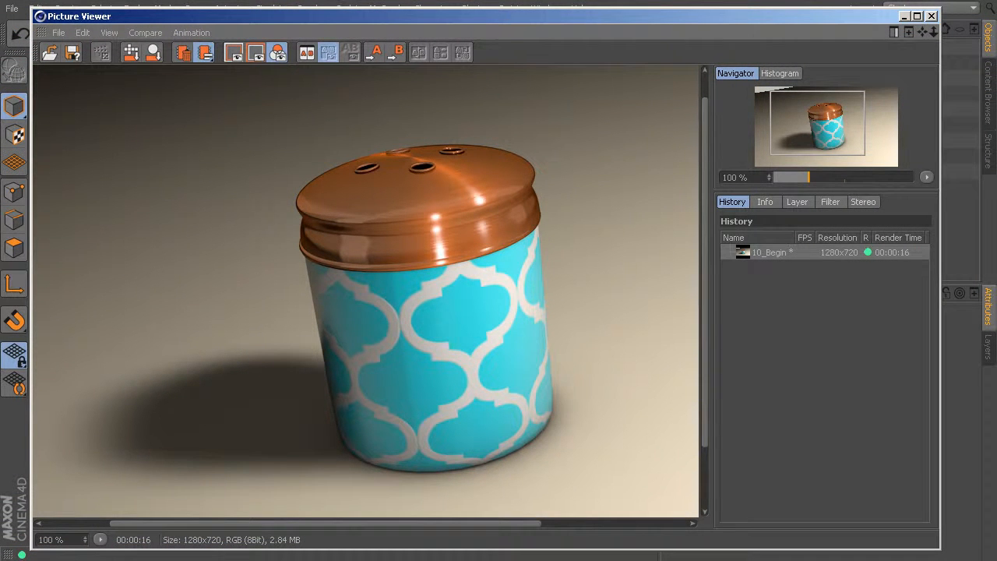
# Minimize the render window and scrub the timeline between frames 0 and 72 to examine the camera move around the shaker.
pyautogui.click(905, 16)
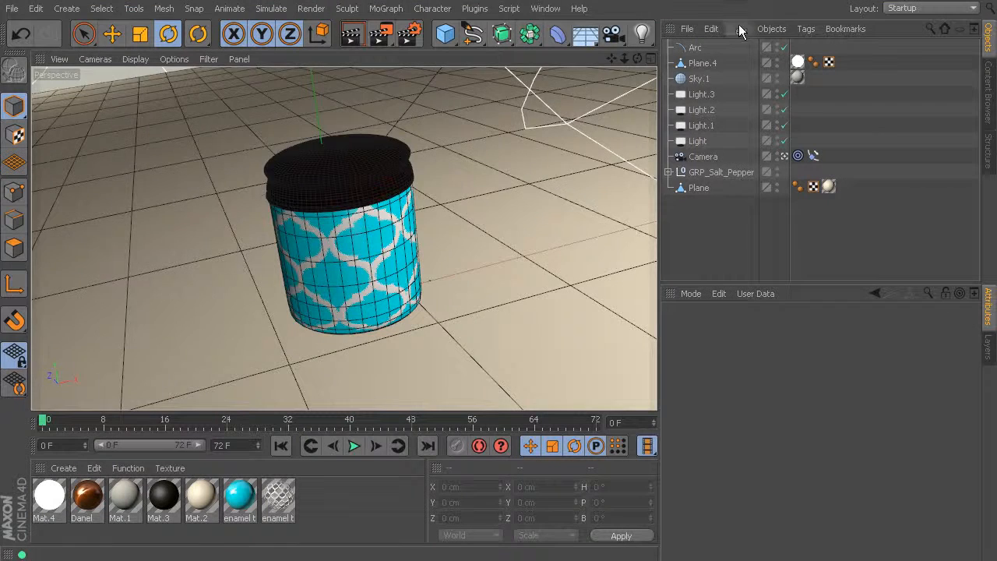
pyautogui.click(499, 309)
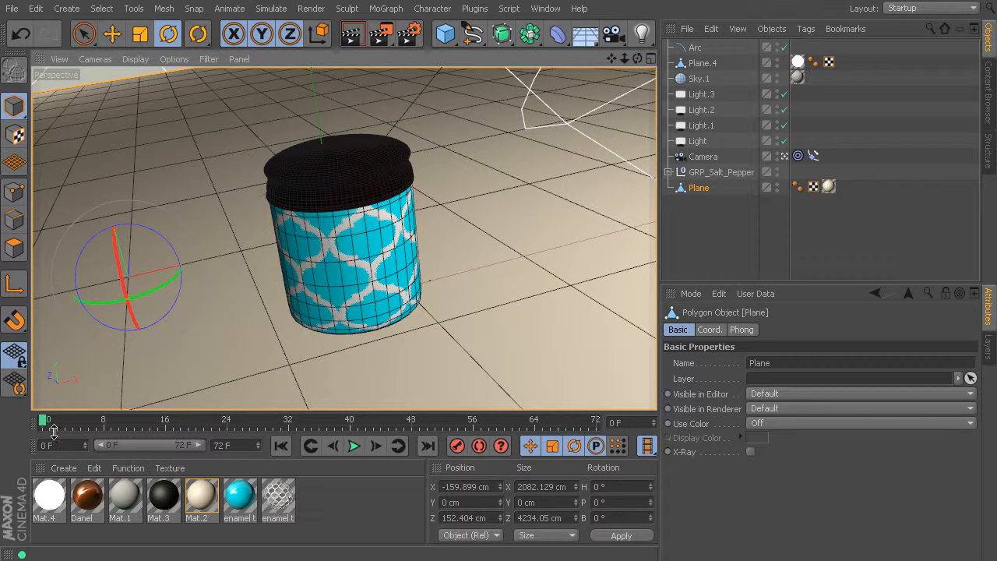
pyautogui.moveTo(44, 425); pyautogui.dragTo(653, 425)
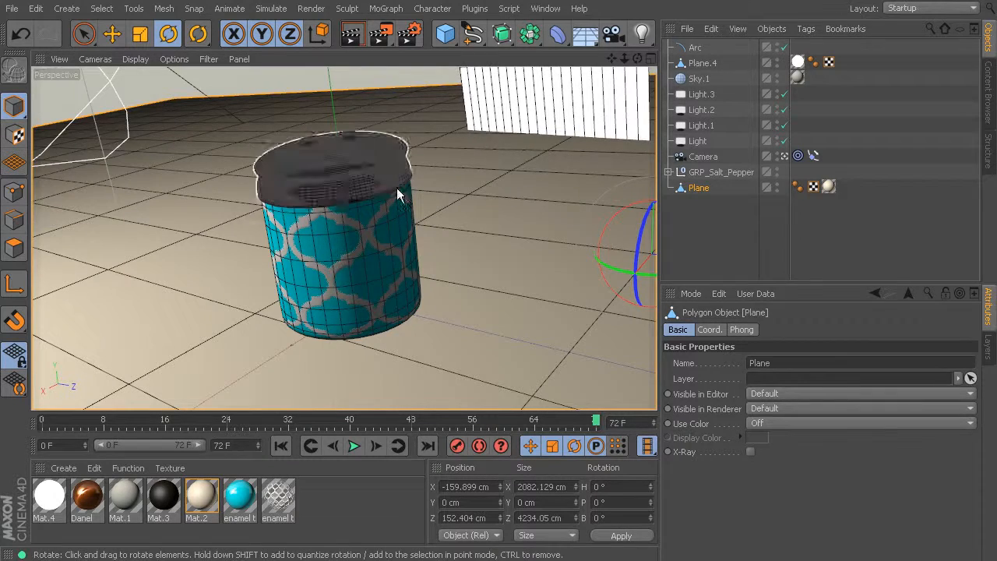
pyautogui.moveTo(596, 422); pyautogui.dragTo(466, 421)
pyautogui.moveTo(457, 380); pyautogui.dragTo(7, 306)
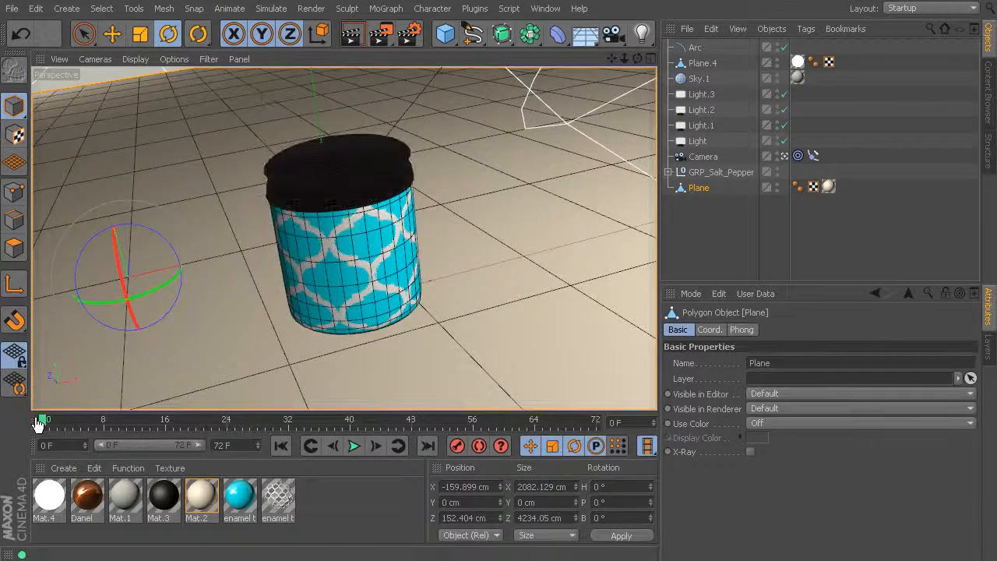
pyautogui.moveTo(43, 422); pyautogui.dragTo(635, 405)
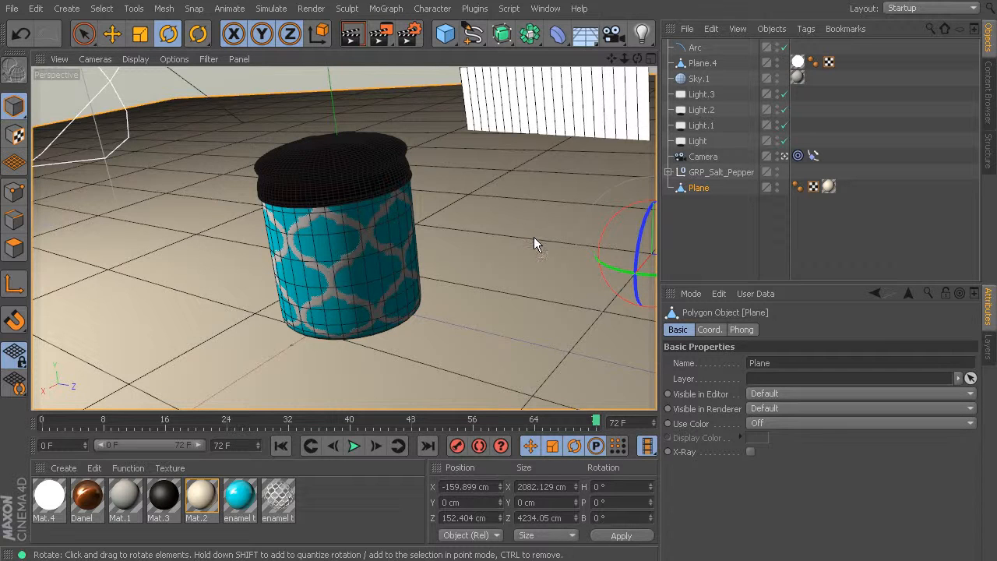
# Render frame 72 to the Picture Viewer, compare it with the first render, and close the viewer.
pyautogui.hotkey('shift', 'r')
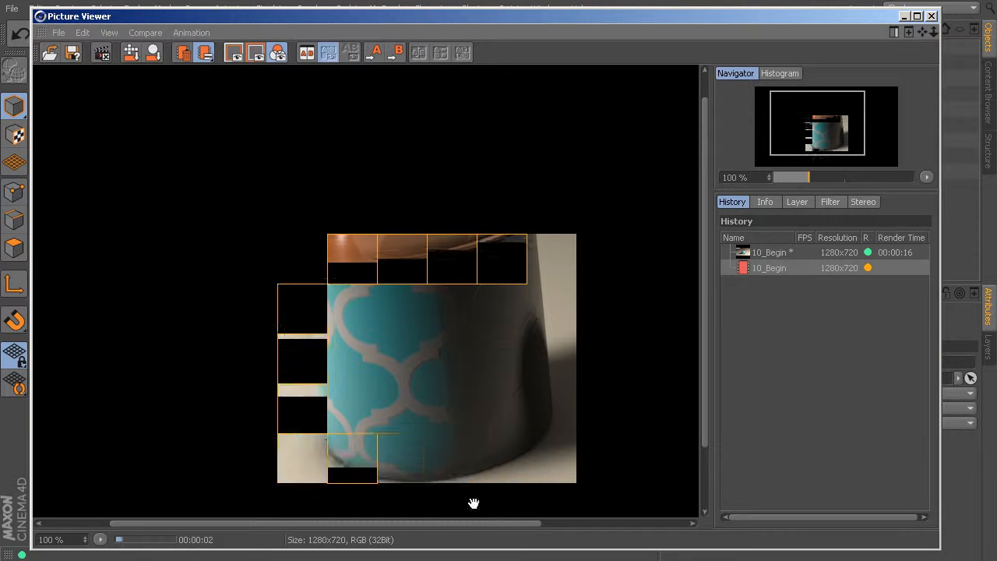
pyautogui.moveTo(472, 524); pyautogui.dragTo(634, 514)
pyautogui.moveTo(704, 263); pyautogui.dragTo(700, 232)
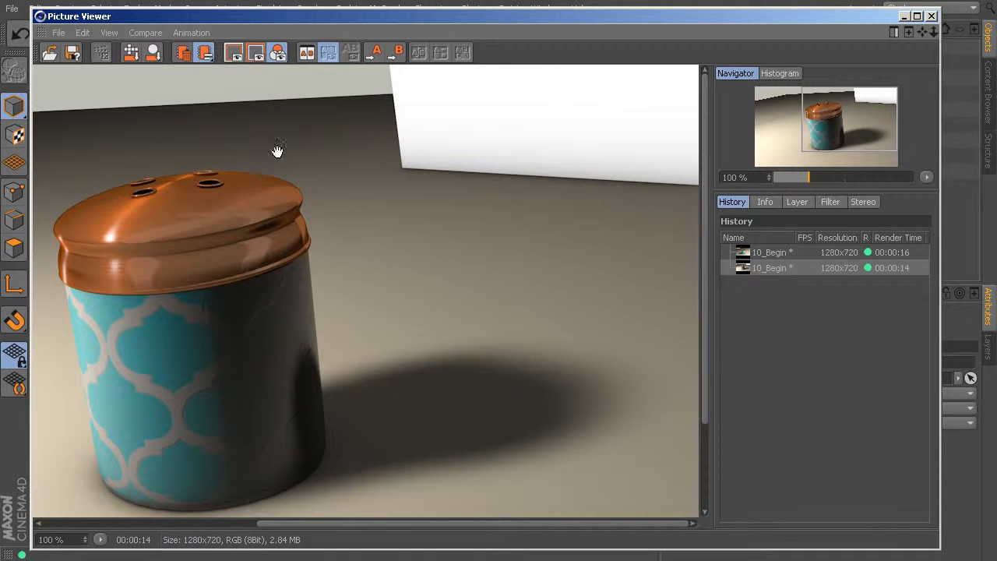
pyautogui.click(770, 254)
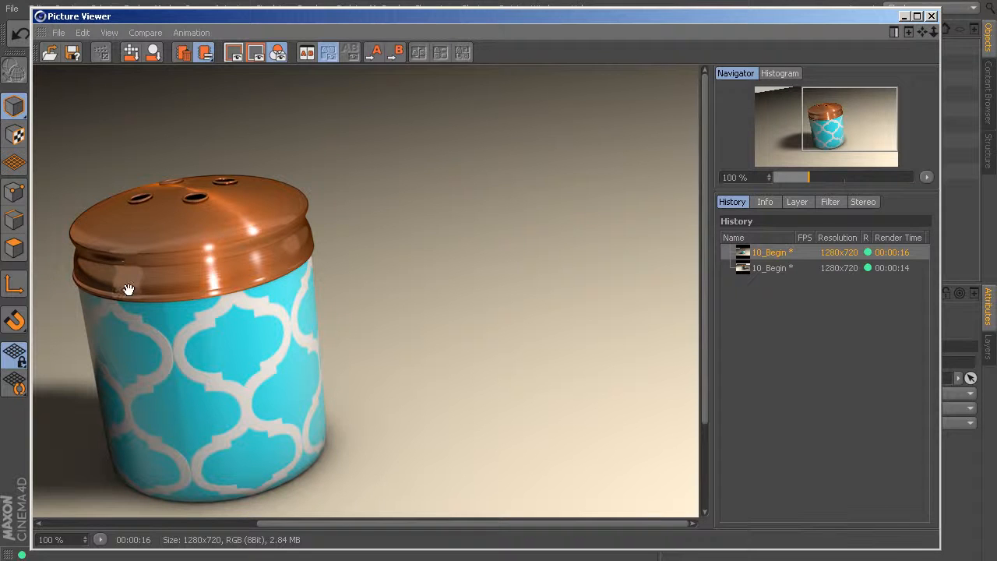
pyautogui.click(933, 17)
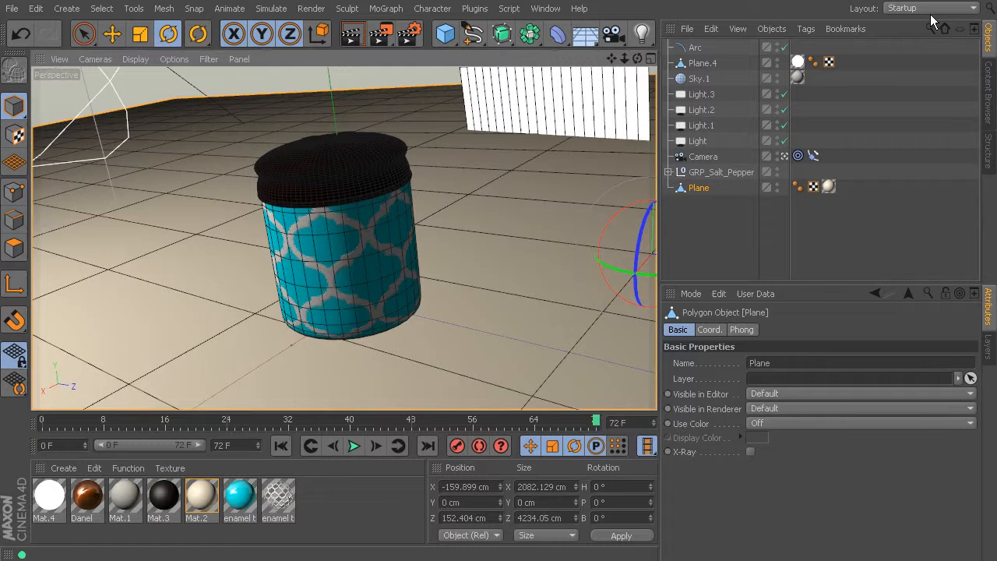
# Hide Plane.4 in both the editor and renderer, and render frame 0 to the Picture Viewer.
pyautogui.moveTo(597, 419)
pyautogui.mouseDown()
pyautogui.moveTo(43, 419)
pyautogui.moveTo(555, 392)
pyautogui.moveTo(633, 371)
pyautogui.mouseUp()
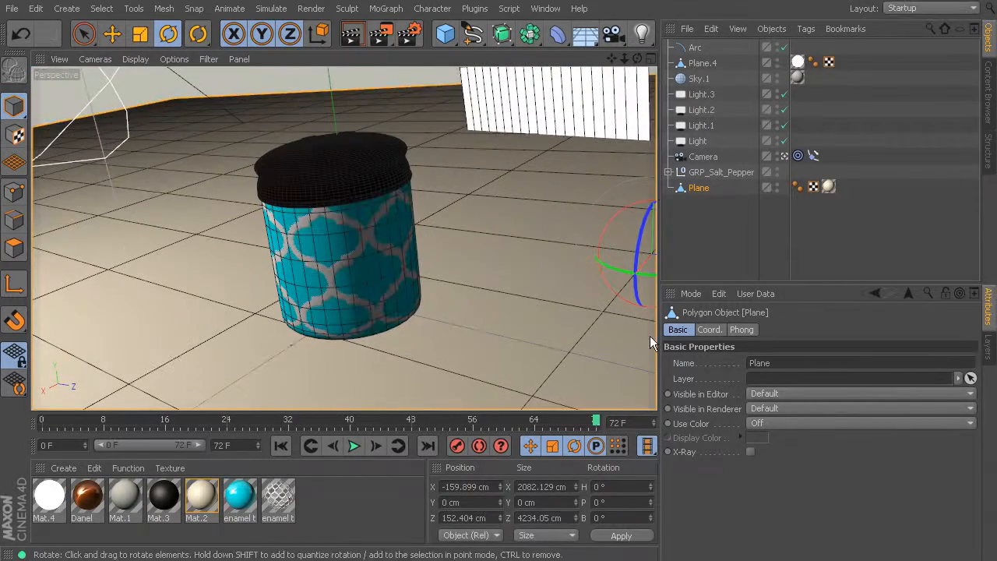
pyautogui.click(35, 420)
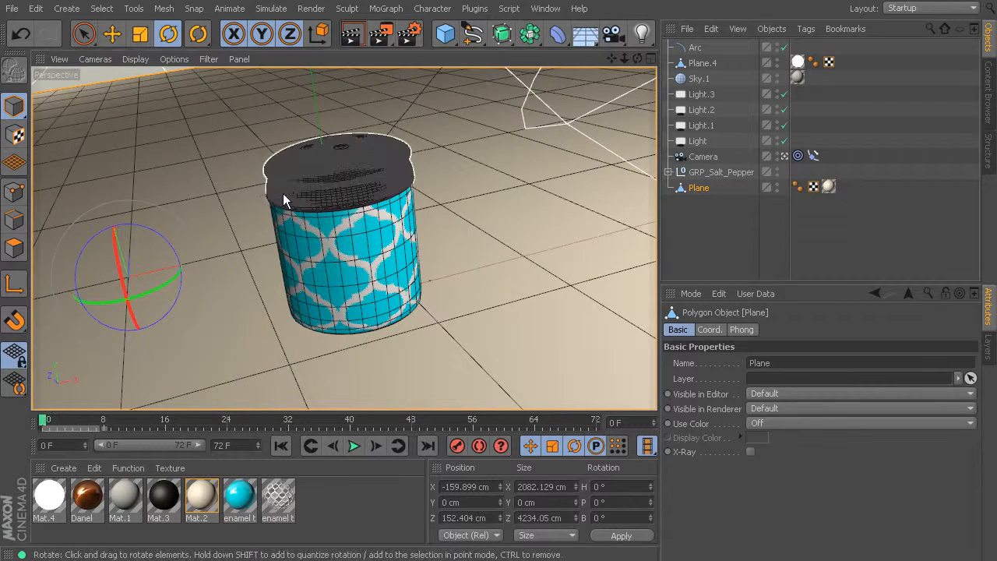
pyautogui.moveTo(45, 420); pyautogui.dragTo(674, 421)
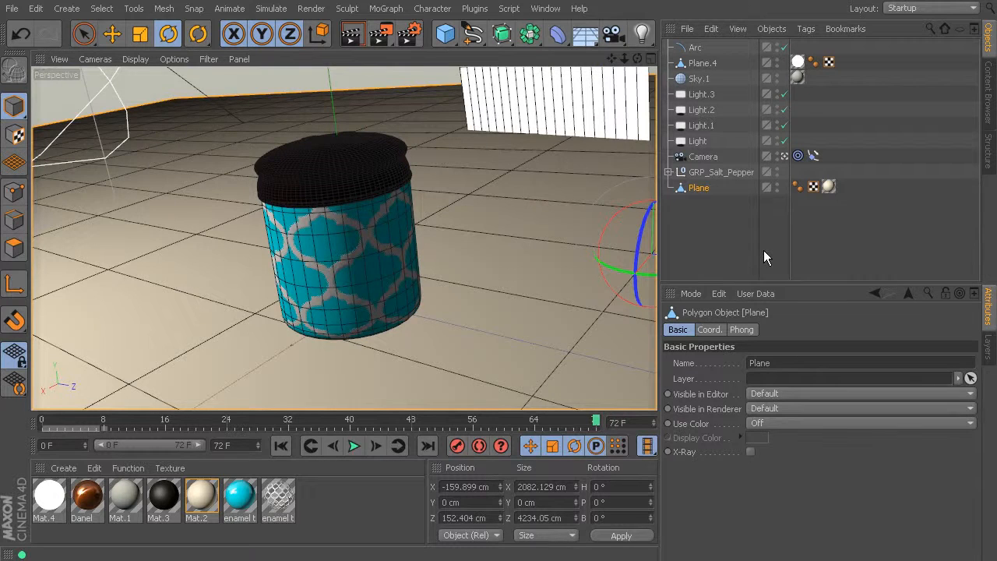
pyautogui.click(777, 61)
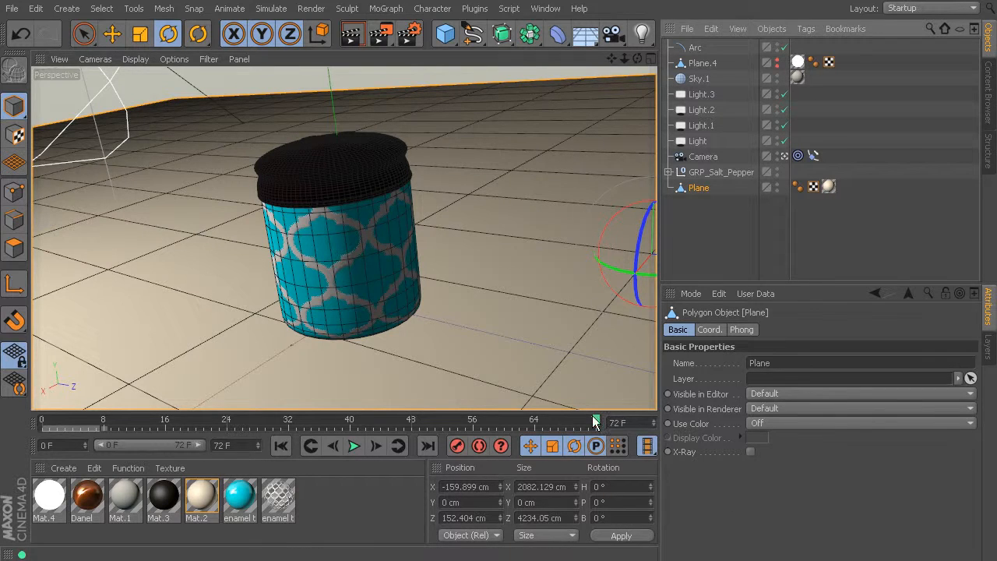
pyautogui.moveTo(592, 423); pyautogui.dragTo(39, 450)
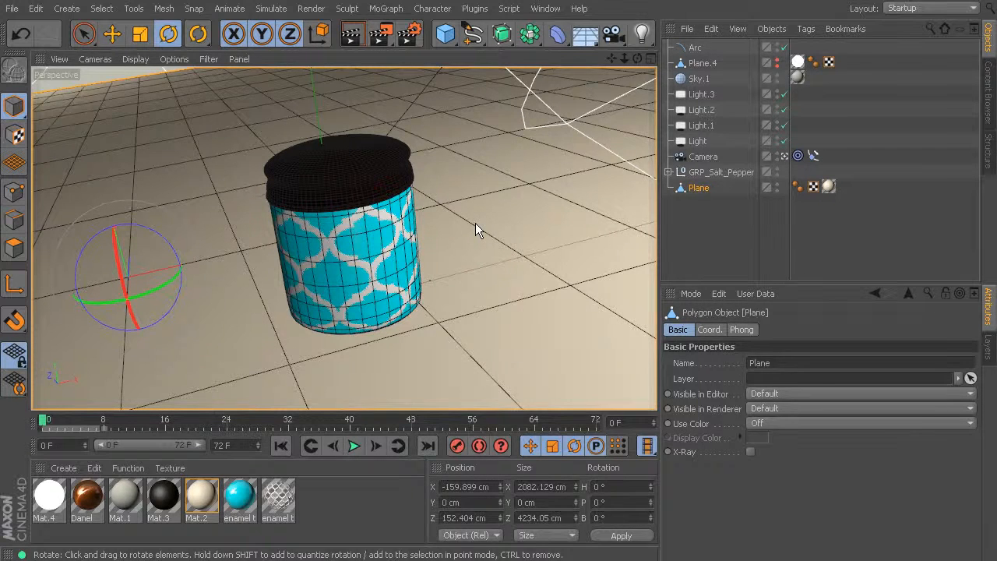
pyautogui.hotkey('shift', 'r')
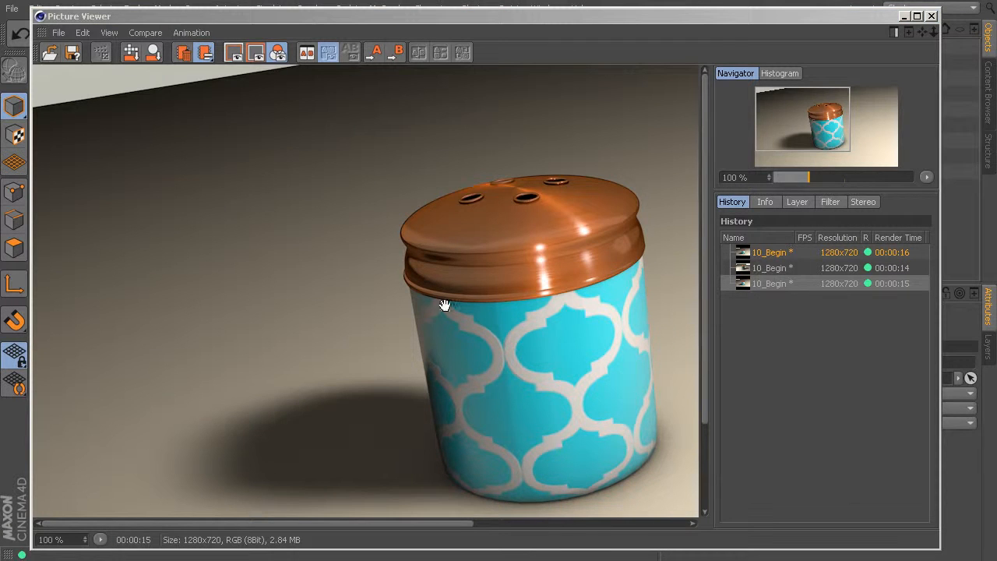
# Compare the three renders in the history for differences in the lid reflections and background, and close the viewer.
pyautogui.click(783, 257)
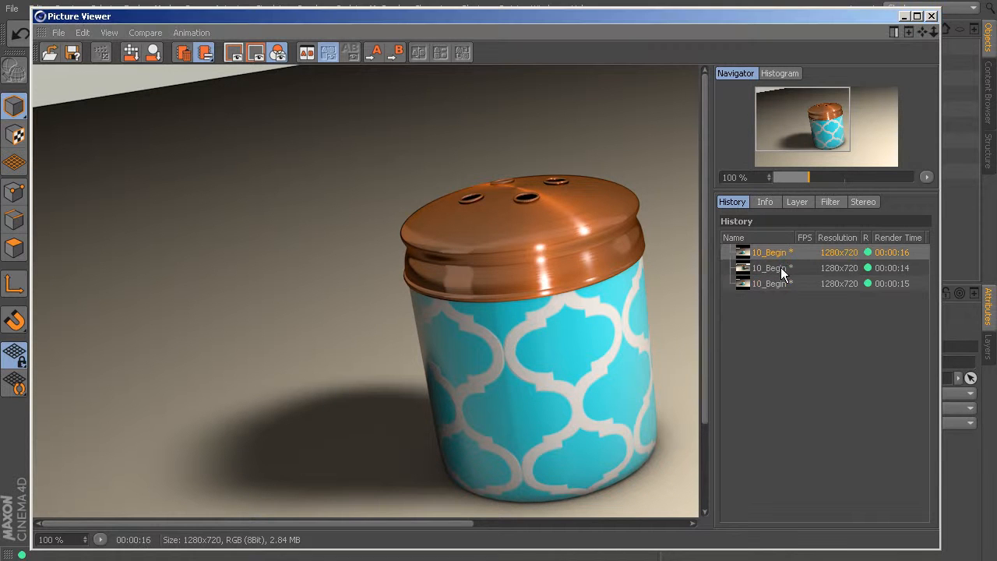
pyautogui.click(777, 283)
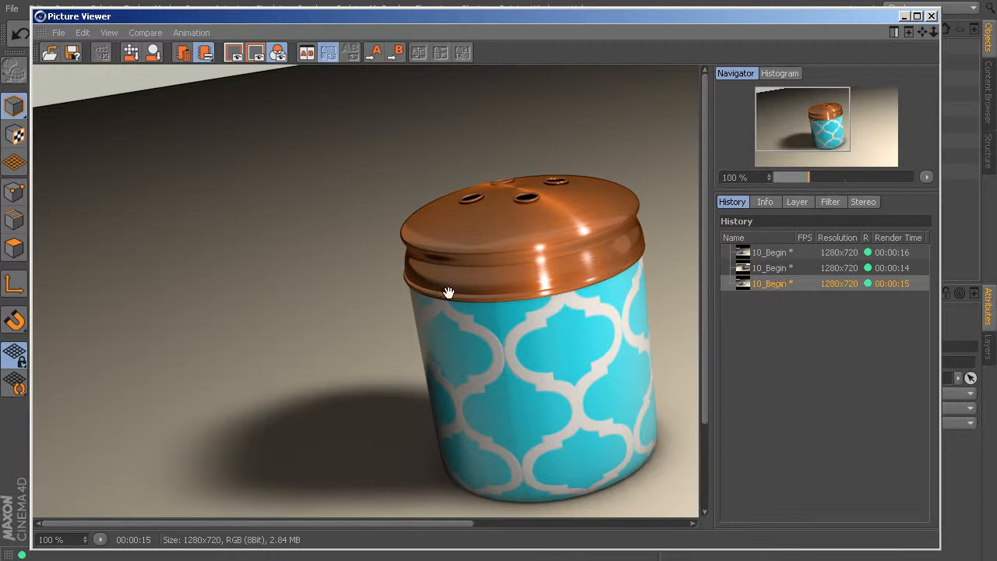
pyautogui.click(785, 256)
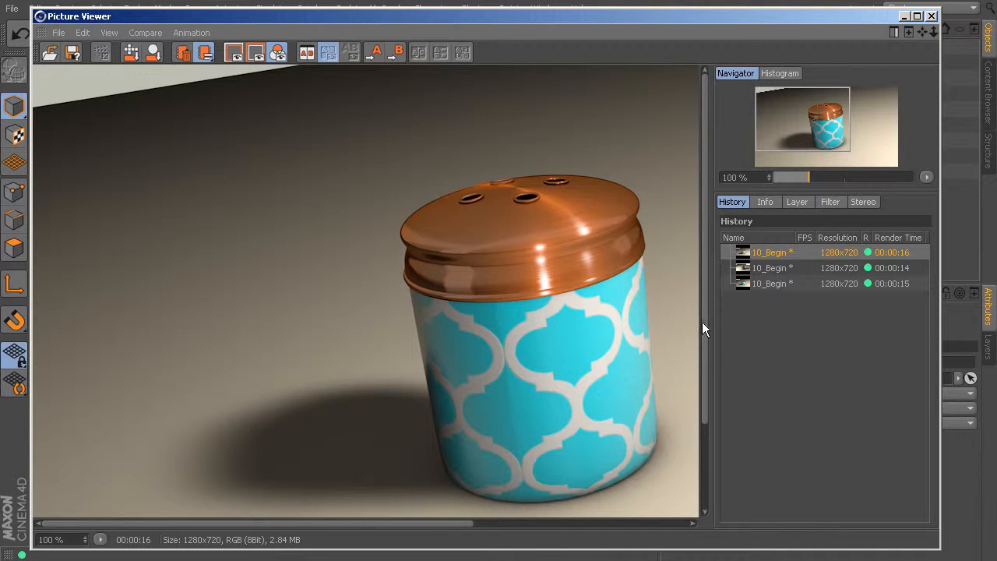
pyautogui.click(768, 268)
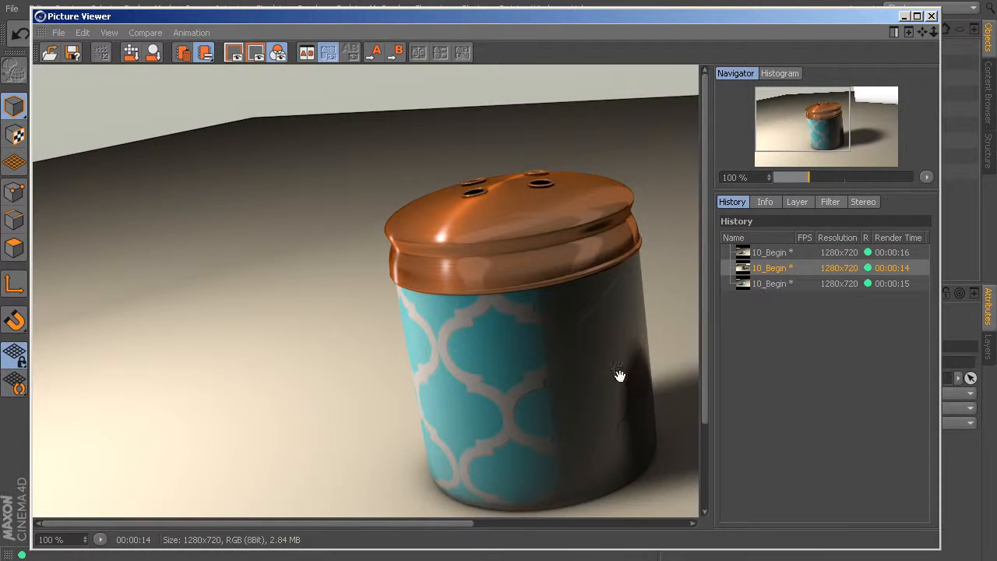
pyautogui.moveTo(460, 527); pyautogui.dragTo(668, 525)
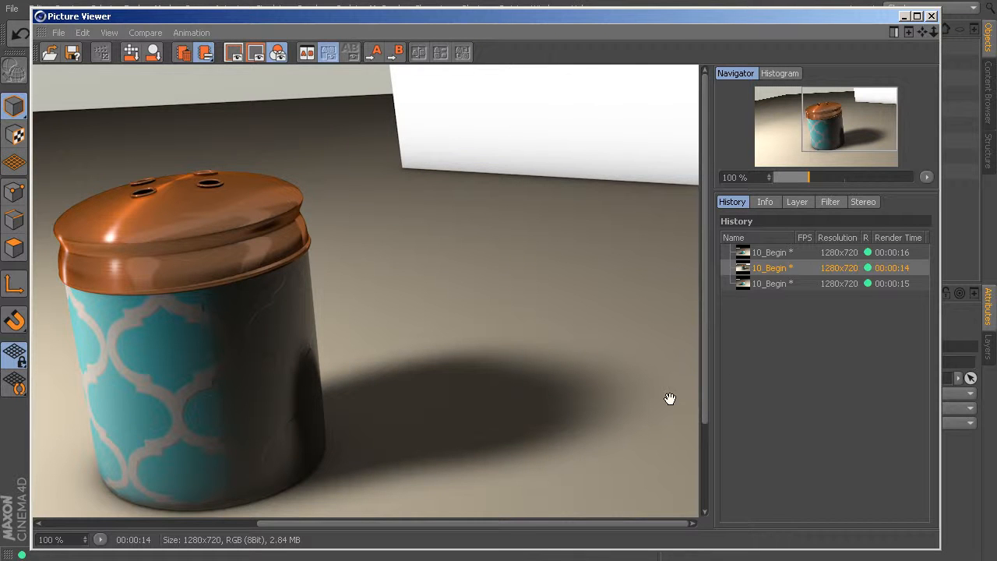
pyautogui.click(782, 284)
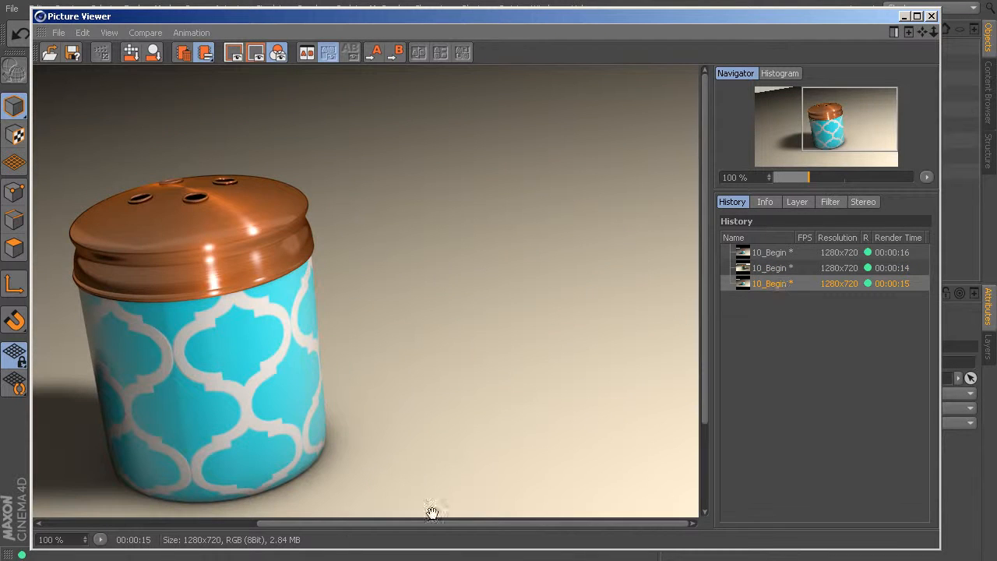
pyautogui.keyDown('ctrl'); pyautogui.click(771, 254); pyautogui.keyUp('ctrl')
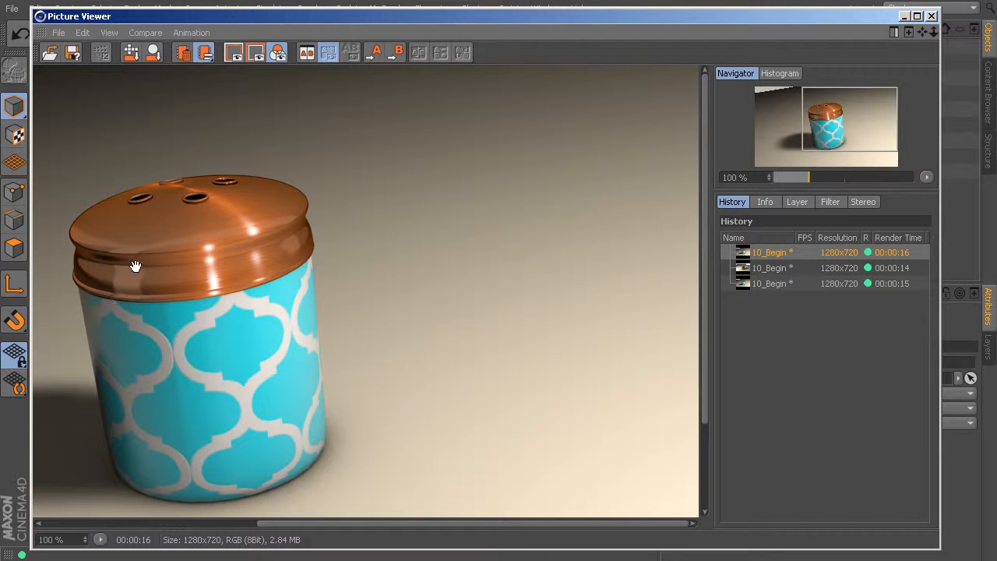
pyautogui.click(933, 17)
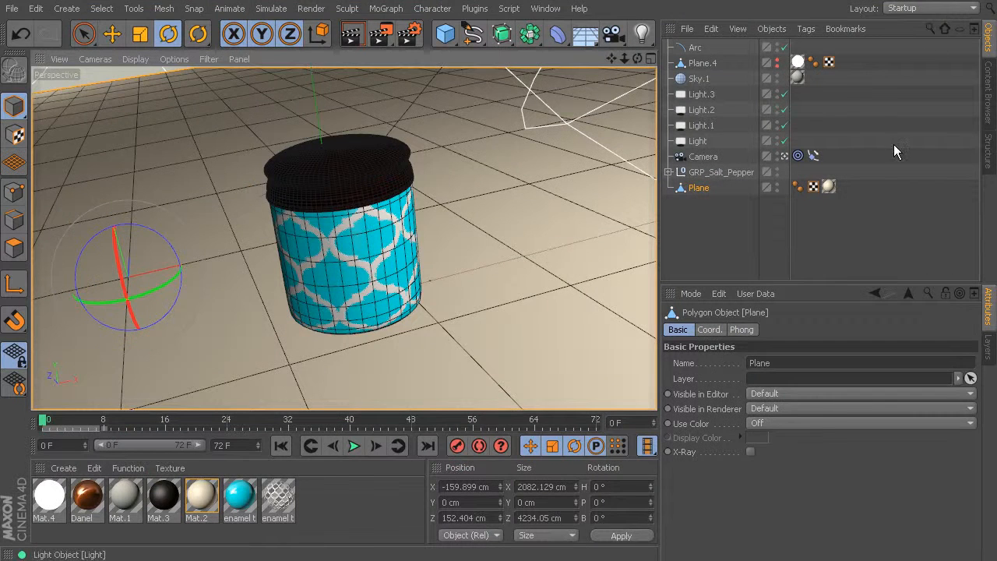
# Restore Plane.4's visibility to the default in the editor and renderer.
pyautogui.click(710, 62)
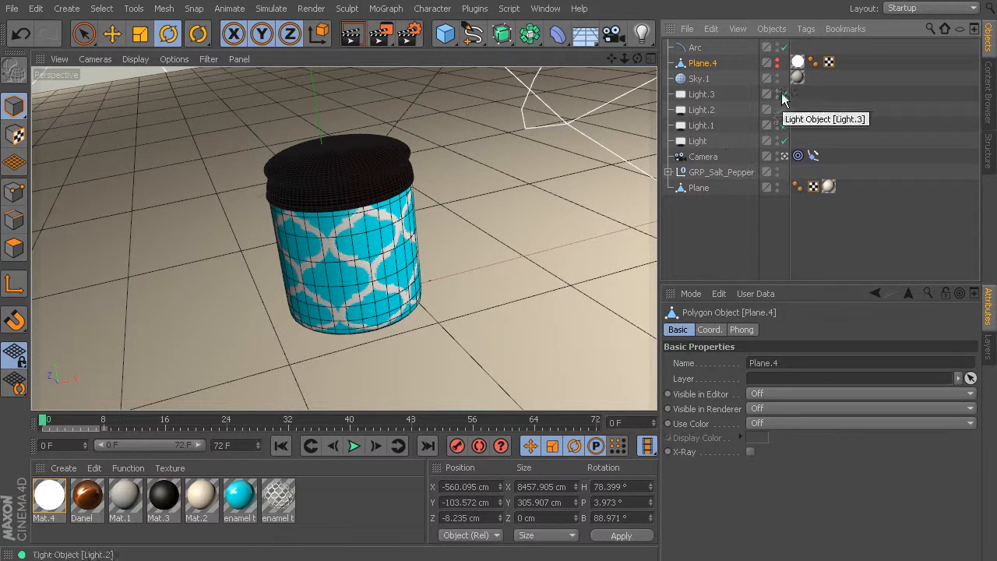
pyautogui.click(777, 60)
pyautogui.click(777, 66)
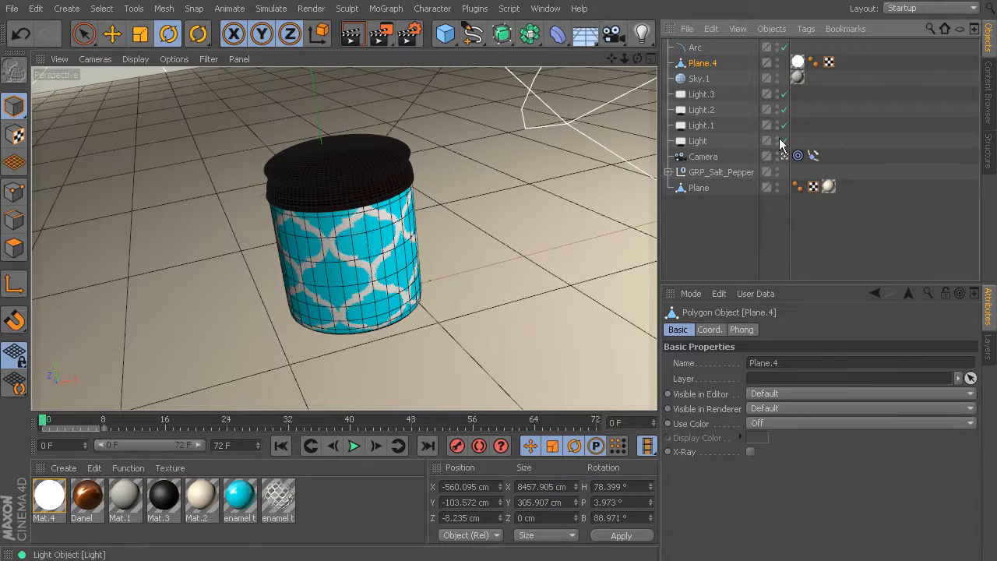
# Go to frame 72 and add a Compositing tag to Plane.4.
pyautogui.moveTo(438, 430); pyautogui.dragTo(600, 424)
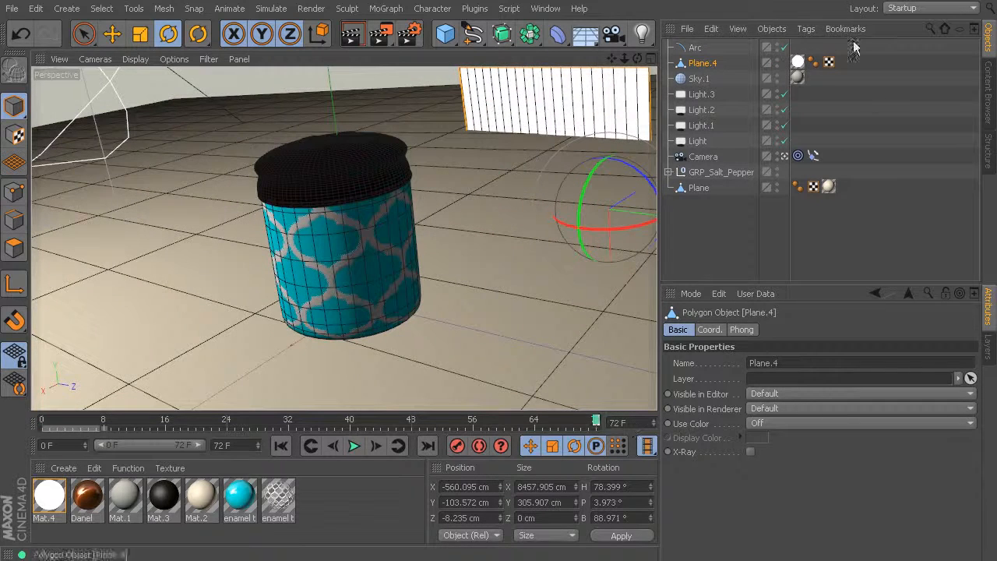
pyautogui.click(808, 30)
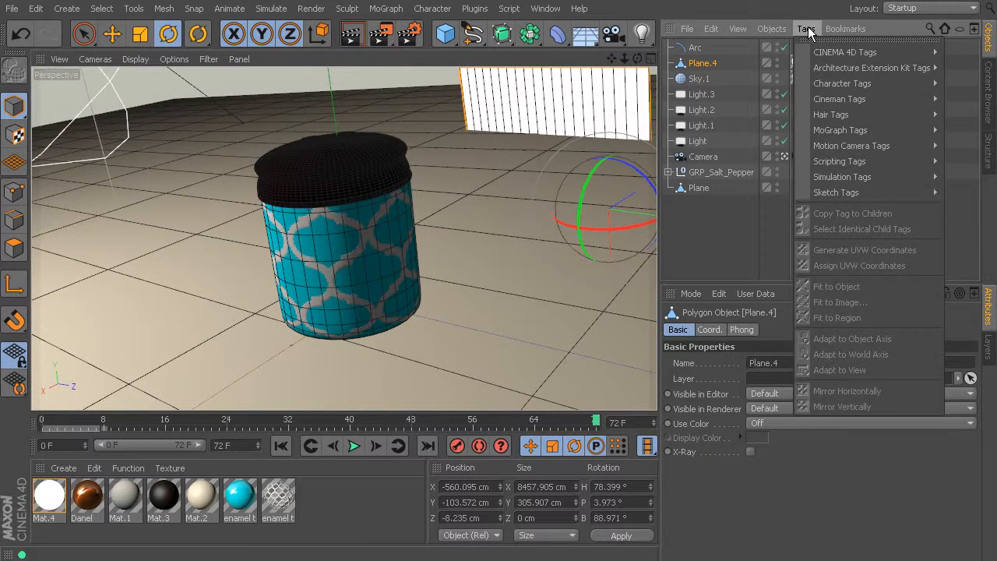
pyautogui.moveTo(873, 53)
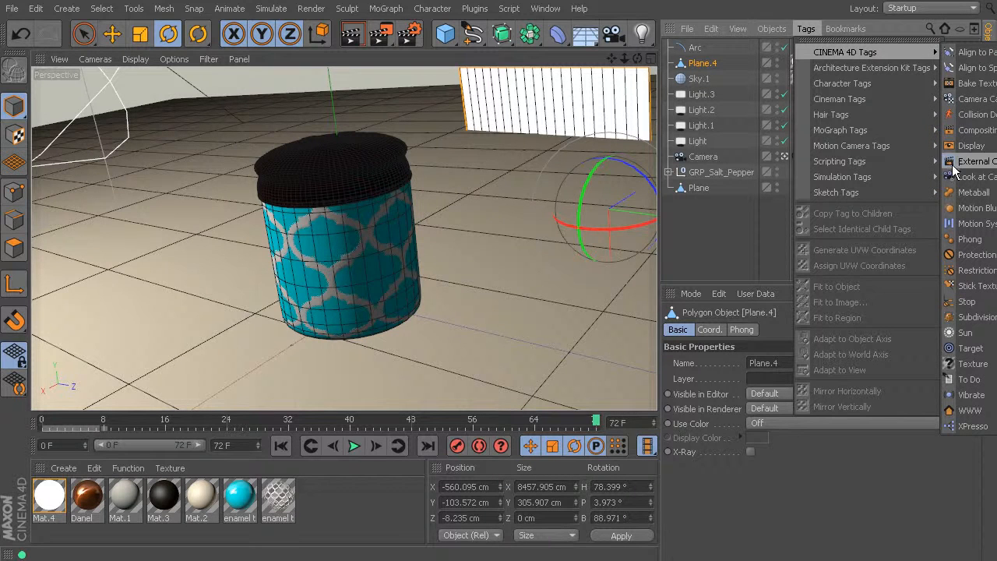
pyautogui.click(965, 131)
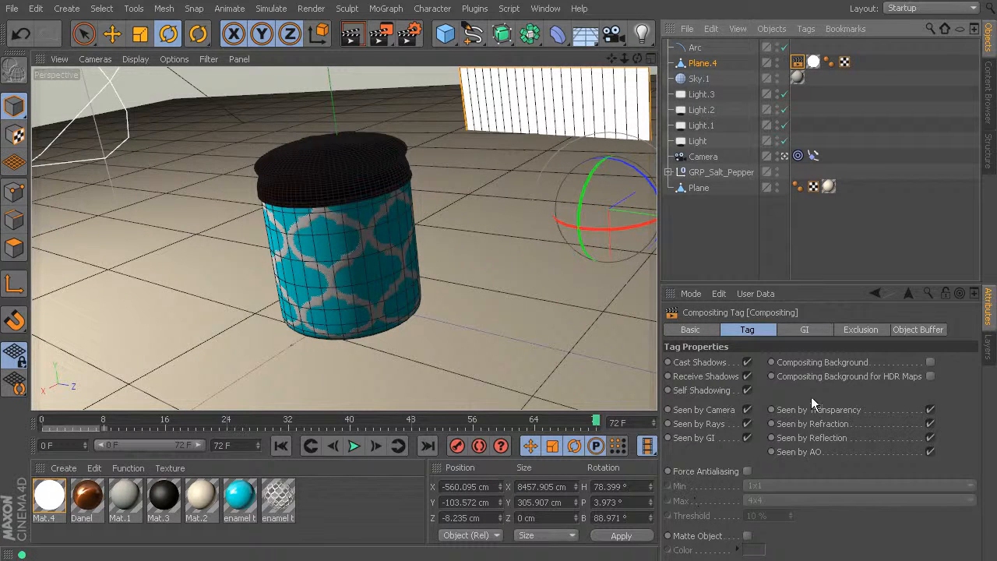
# Disable Cast Shadows, Receive Shadows, Seen by Camera and Seen by AO in Plane.4's Compositing tag.
pyautogui.click(748, 363)
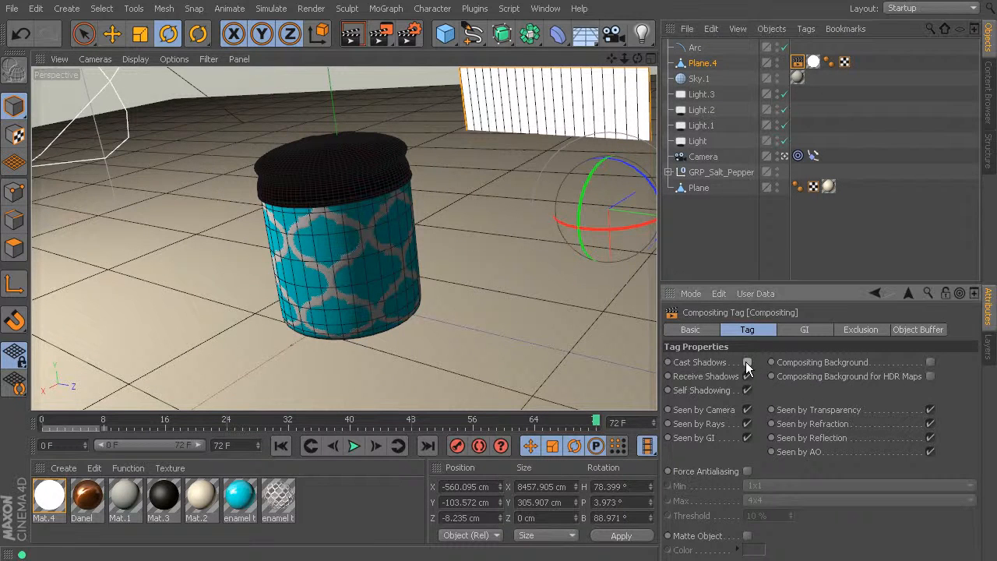
pyautogui.click(748, 410)
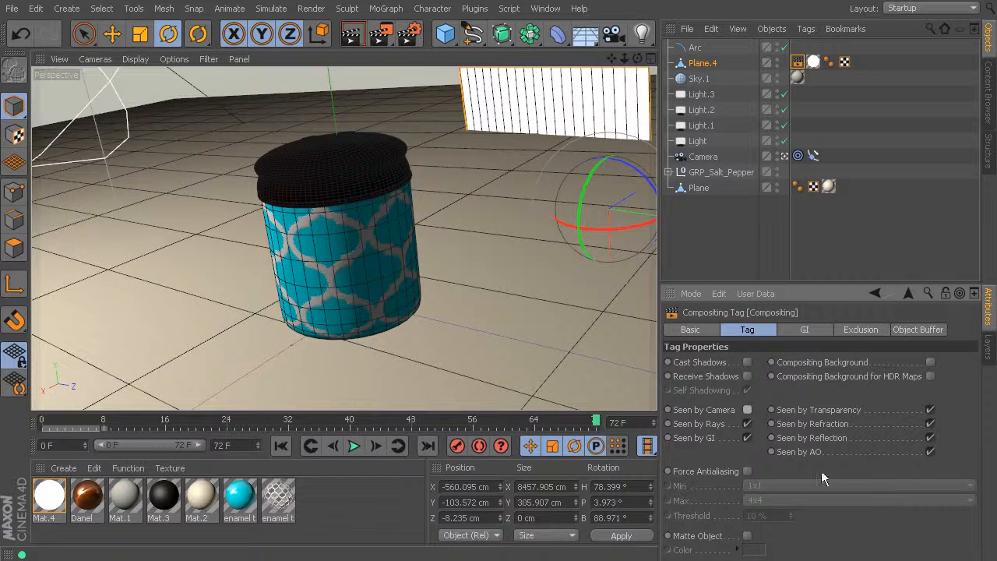
pyautogui.click(930, 452)
# Render frame 0 to the Picture Viewer, inspect the result, and close the viewer.
pyautogui.moveTo(595, 423); pyautogui.dragTo(43, 423)
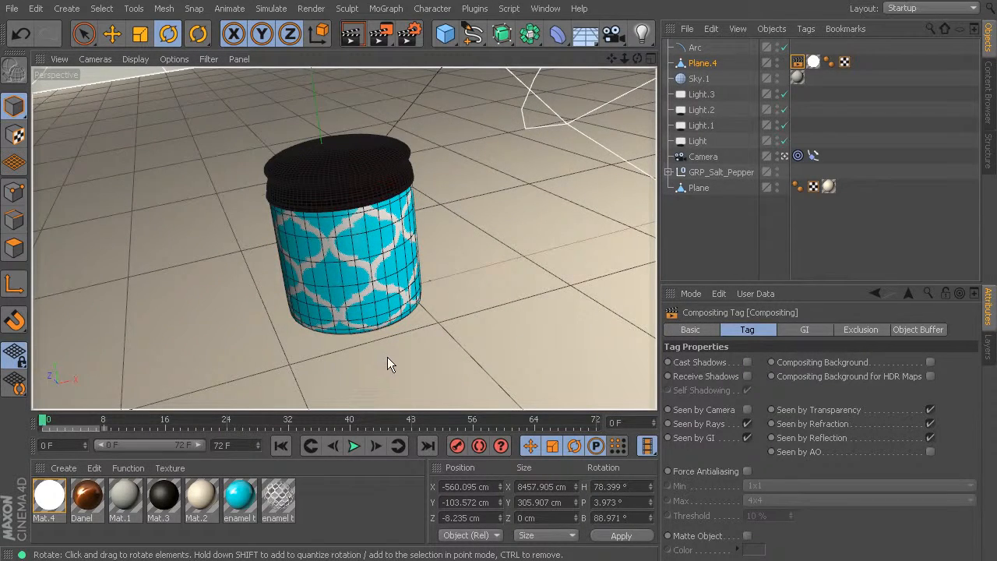
pyautogui.hotkey('shift', 'r')
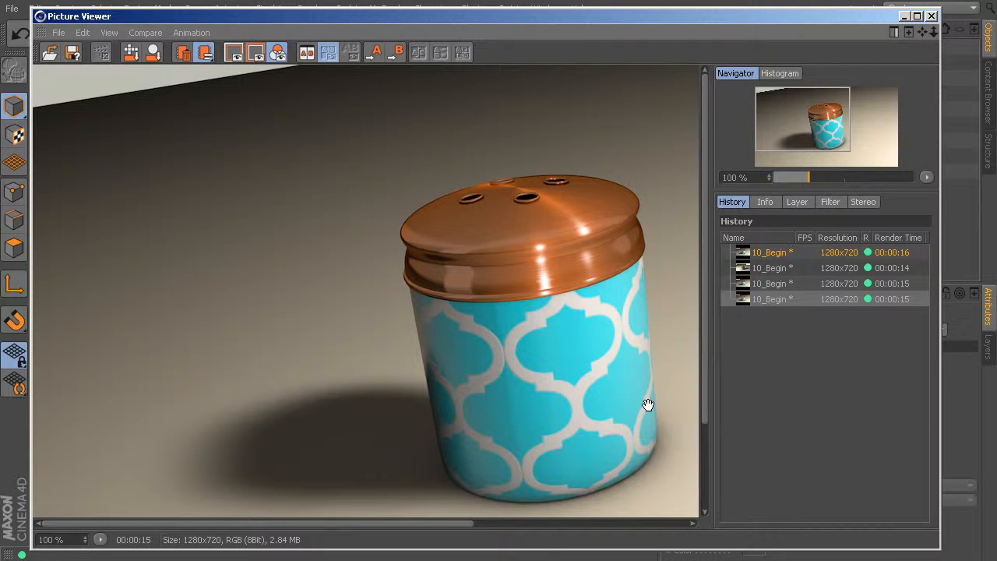
pyautogui.moveTo(452, 523); pyautogui.dragTo(684, 517)
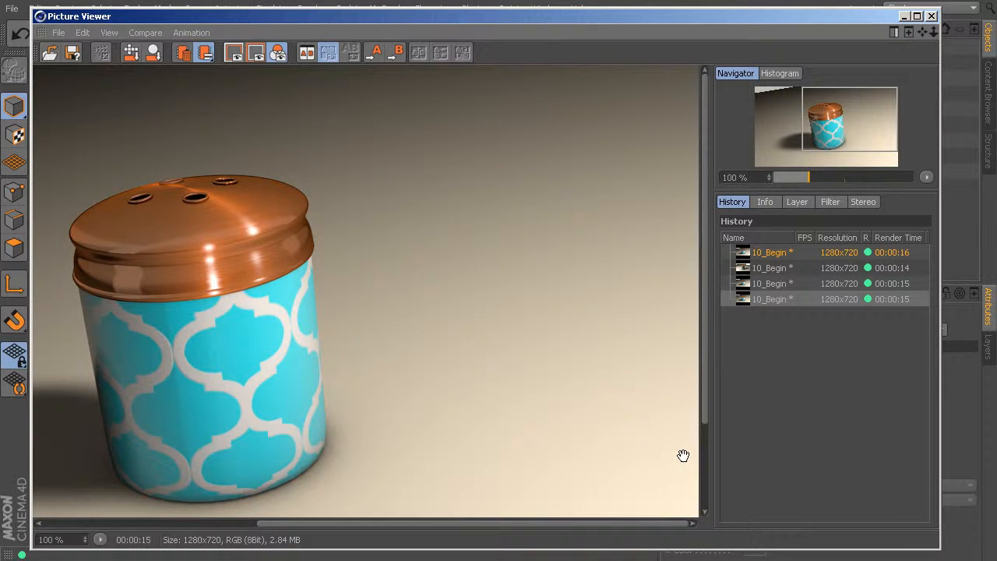
pyautogui.click(932, 16)
# Go to frame 72 and render it to the Picture Viewer, checking the background beside the shaker.
pyautogui.moveTo(44, 421); pyautogui.dragTo(628, 416)
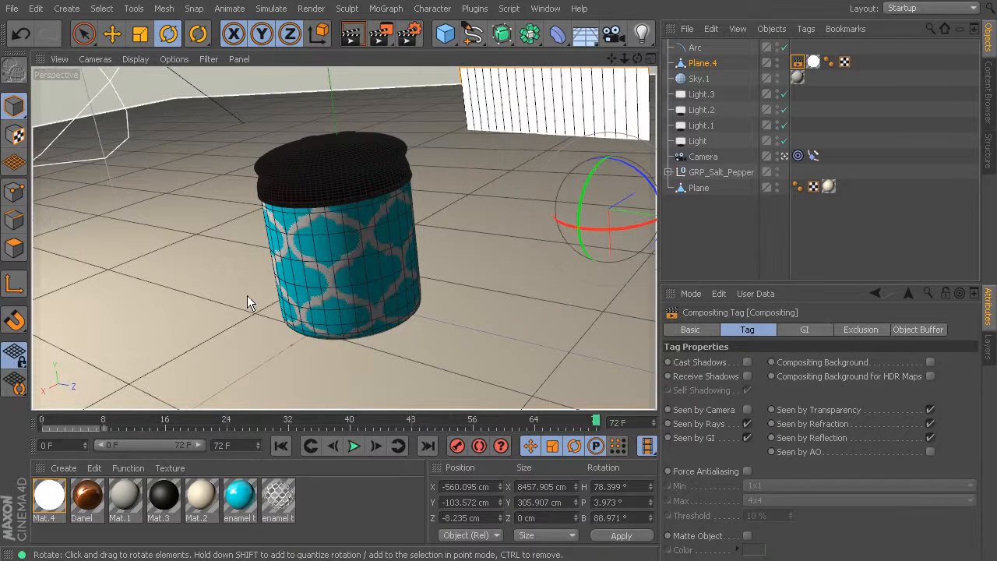
pyautogui.hotkey('shift', 'r')
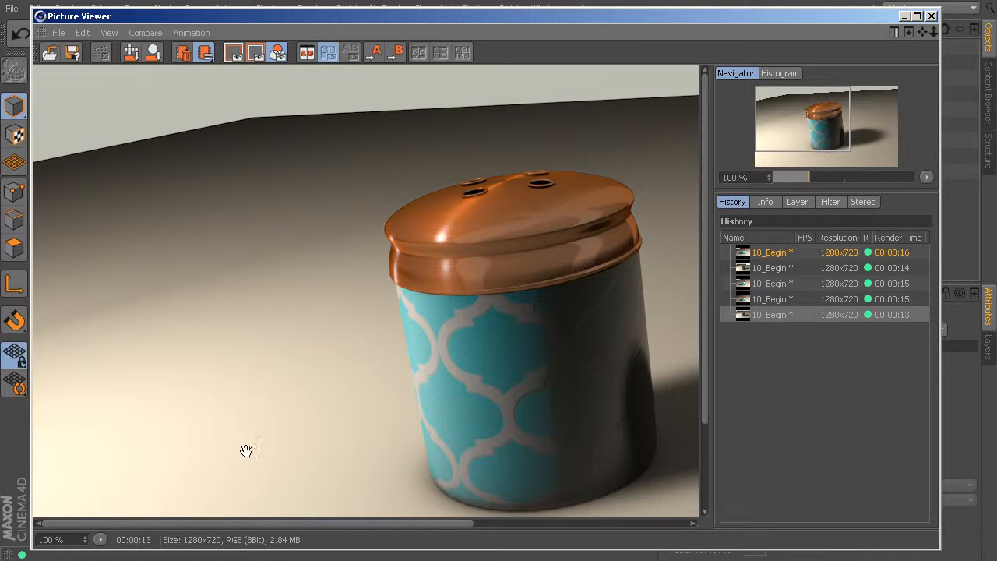
pyautogui.moveTo(240, 524); pyautogui.dragTo(526, 527)
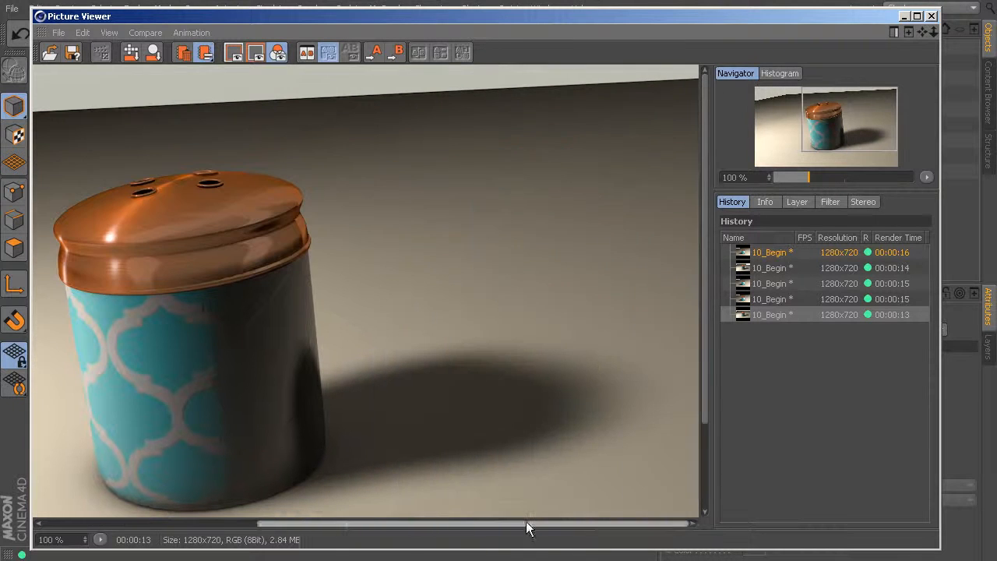
# Compare the latest frame 72 render with the earlier frame 72 render and the latest frame 0 render.
pyautogui.click(783, 268)
pyautogui.click(787, 315)
pyautogui.click(784, 269)
pyautogui.click(782, 314)
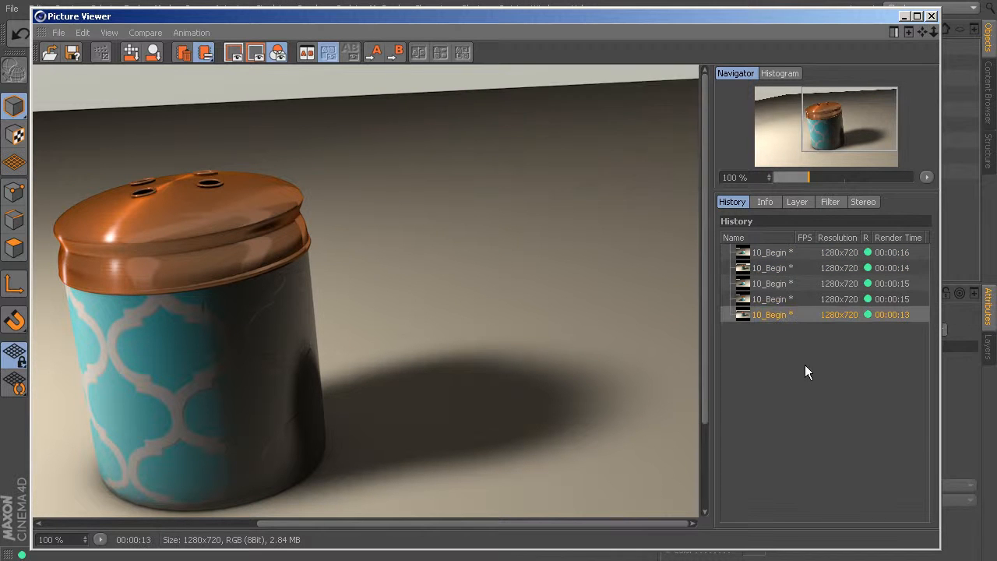
pyautogui.click(766, 302)
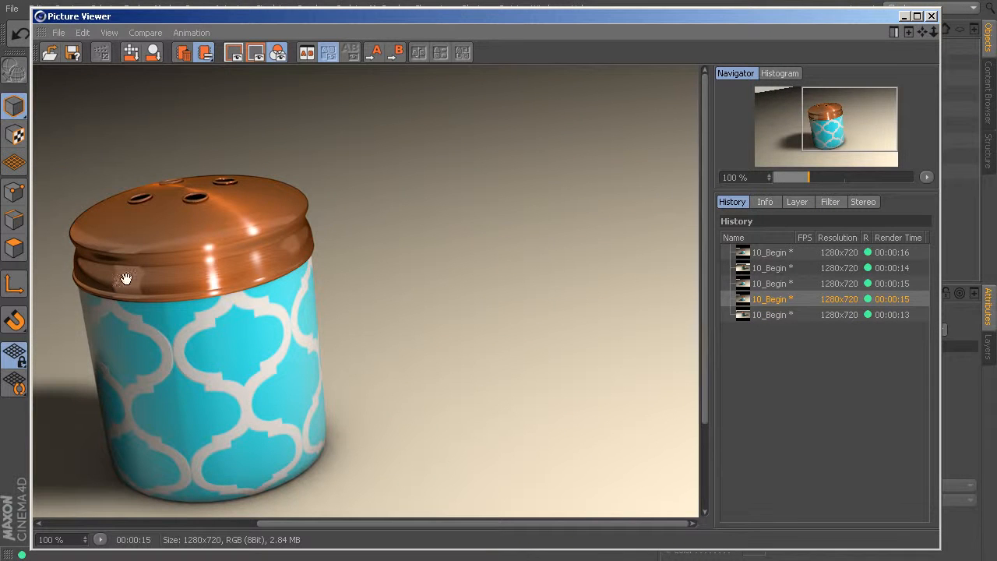
pyautogui.click(770, 316)
pyautogui.click(771, 305)
pyautogui.click(771, 313)
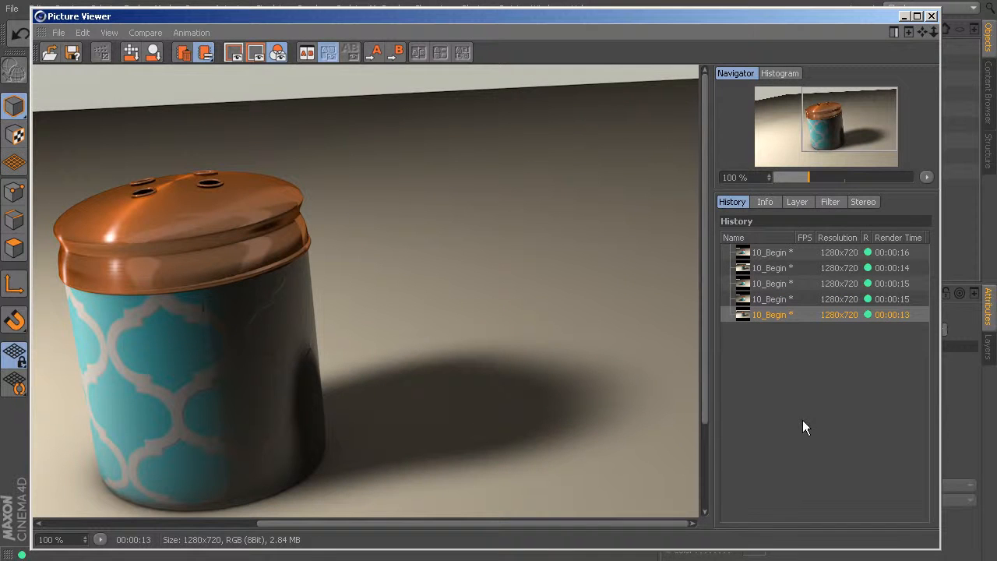